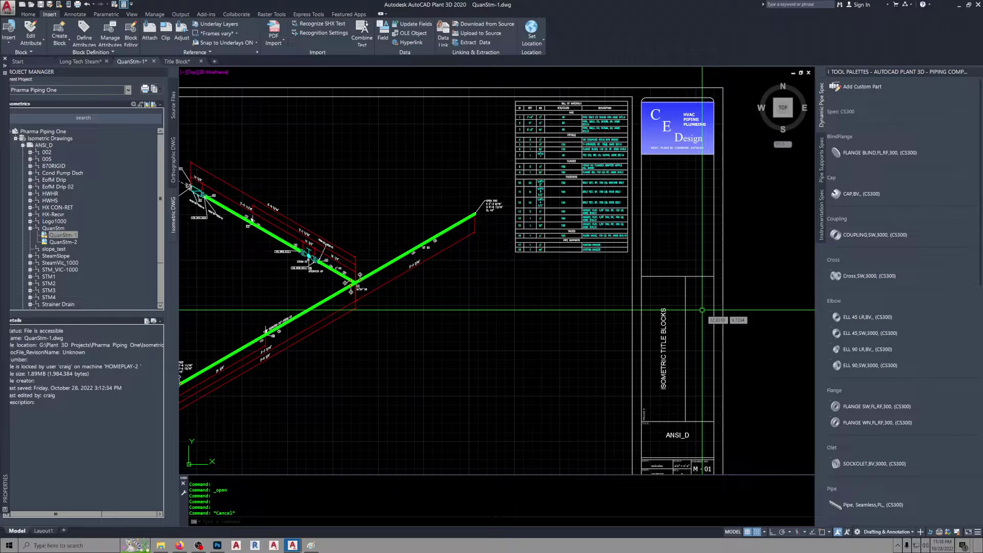
# Switch from the QuanStm-1 iso to Title Block.dwg and zoom in on its CE Design logo.
pyautogui.moveTo(634, 337)
pyautogui.mouseDown(button='middle')
pyautogui.moveTo(637, 305)
pyautogui.moveTo(637, 373)
pyautogui.moveTo(611, 373)
pyautogui.mouseUp(button='middle')
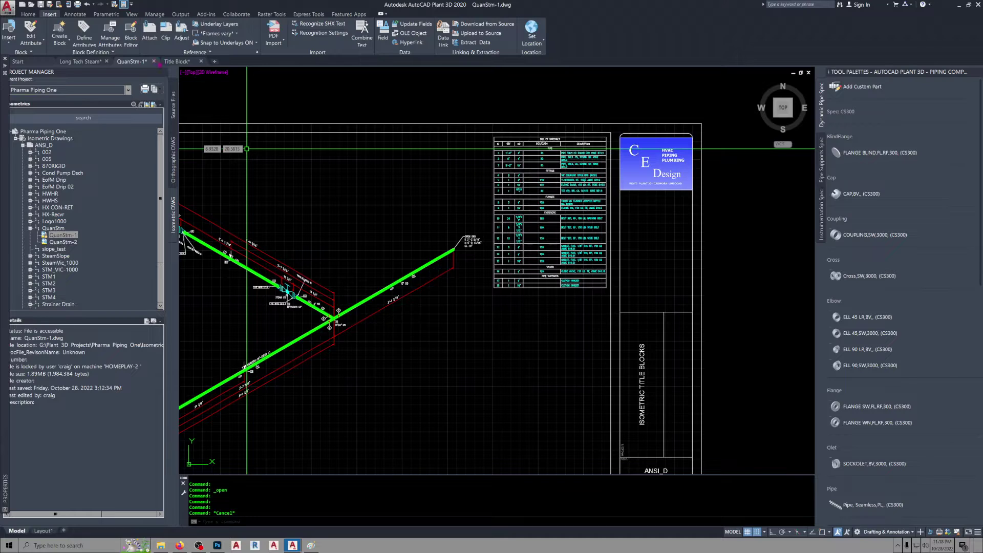
pyautogui.click(177, 62)
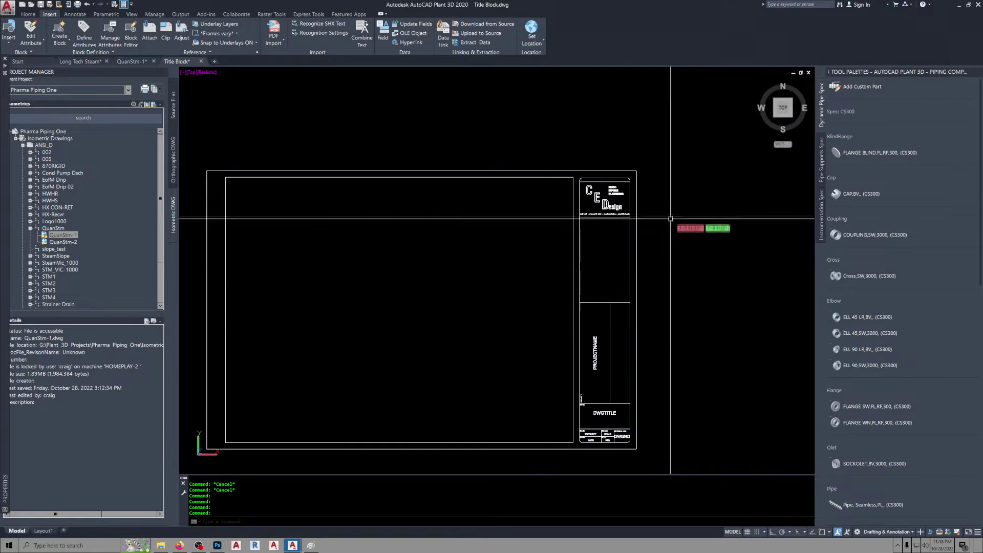
pyautogui.scroll(5, 650, 199)
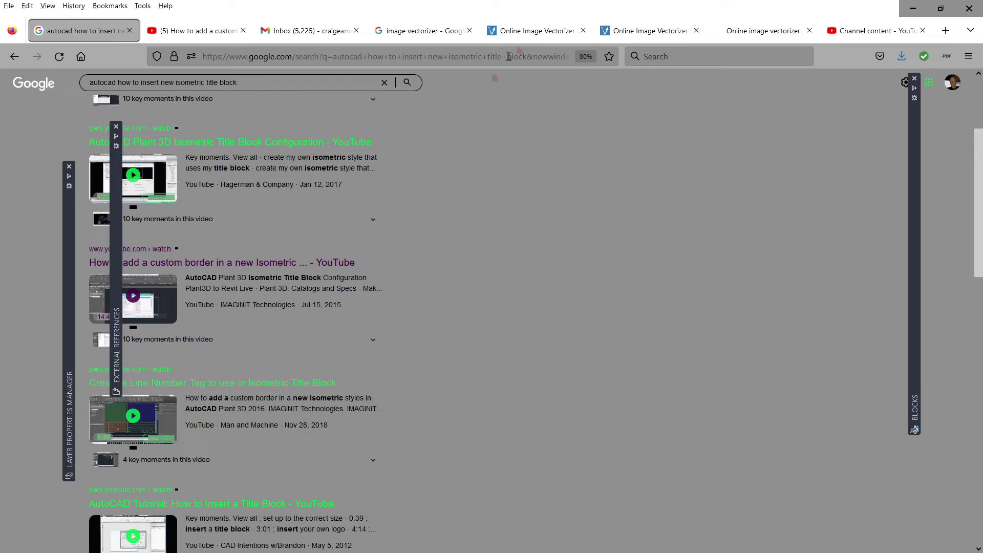
# Compare the CE Design logo on the vectorizer page, then bring up CED_Logo_BW.jpg in Photoshop.
pyautogui.click(543, 31)
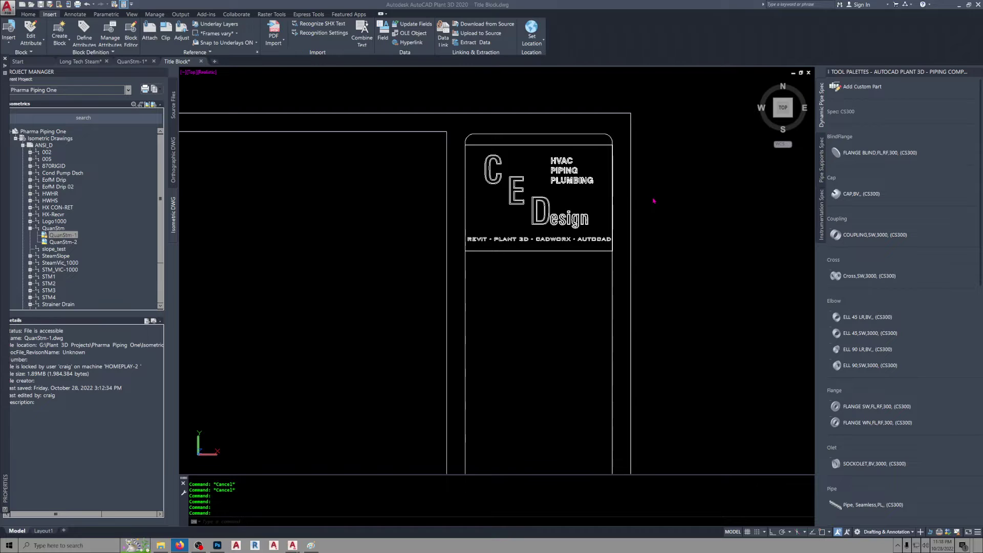
pyautogui.click(354, 460)
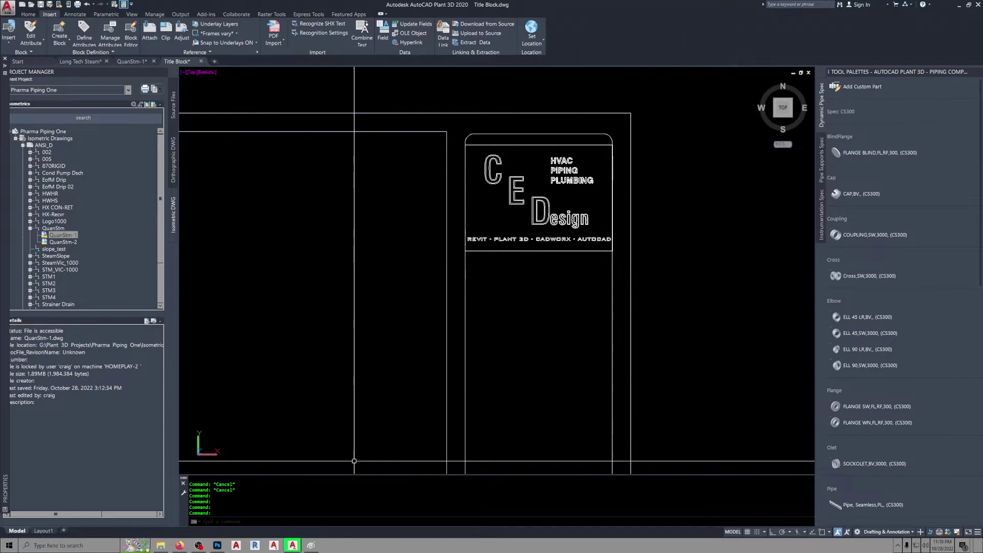
pyautogui.click(217, 545)
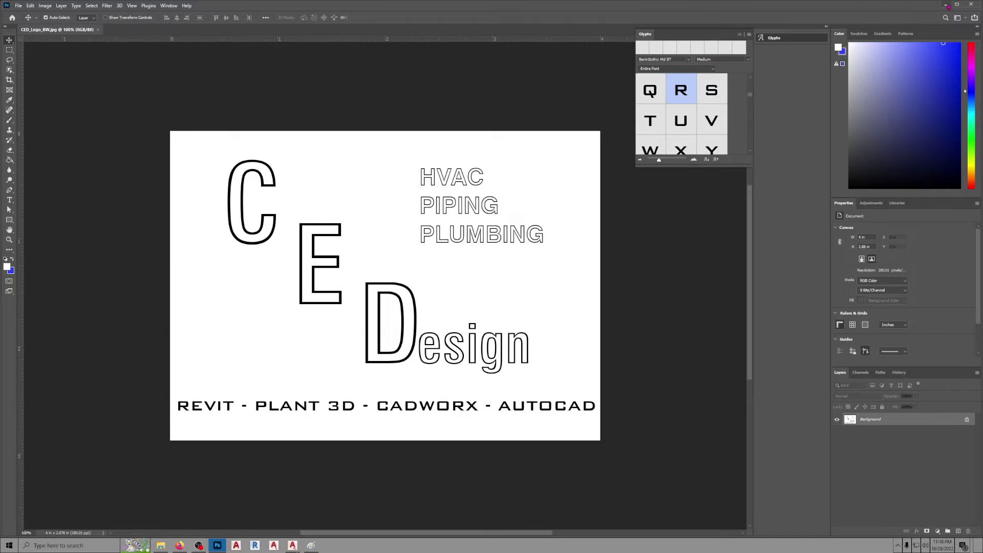
# Minimize Photoshop to get back to the AutoCAD title block drawing.
pyautogui.click(945, 4)
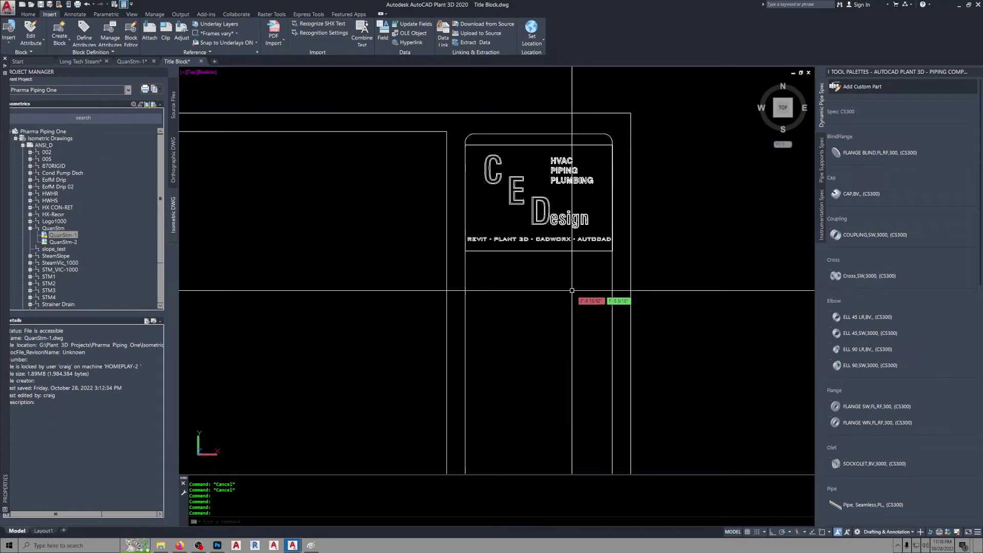
# Write the whole CE Design sheet out as ANSI_D title block.dwg and list the project's source drawings.
pyautogui.scroll(-2, 571, 290)
pyautogui.moveTo(548, 230); pyautogui.dragTo(577, 205, button='middle')
pyautogui.press('Escape')
pyautogui.middleClick(577, 206)
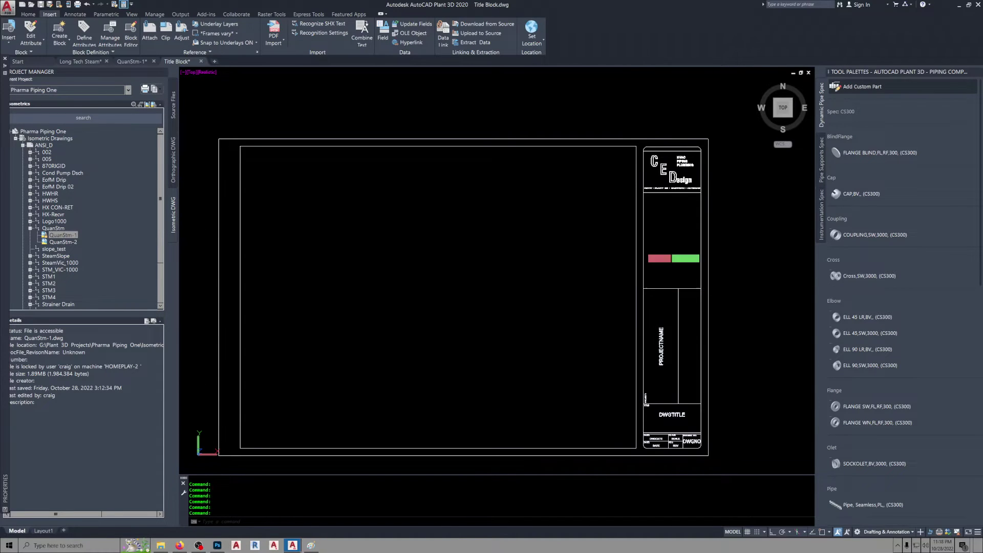
pyautogui.click(674, 139)
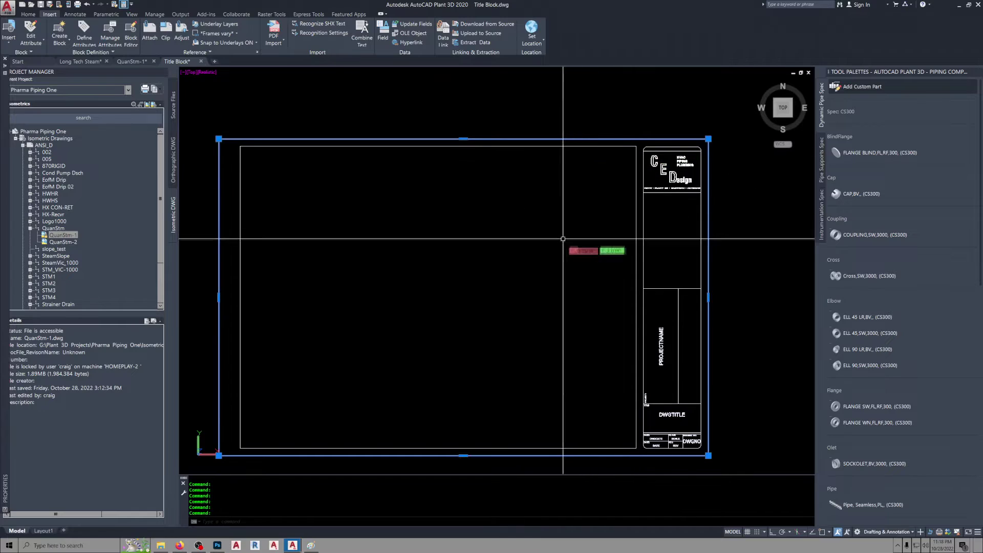
pyautogui.press('Escape')
pyautogui.press('Escape')
pyautogui.scroll(-3, 546, 261)
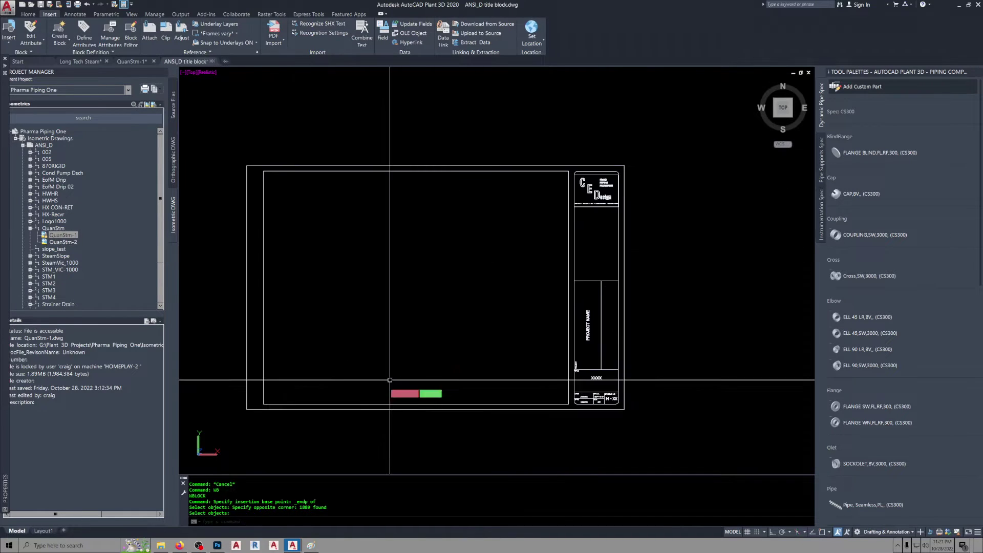
pyautogui.click(372, 404)
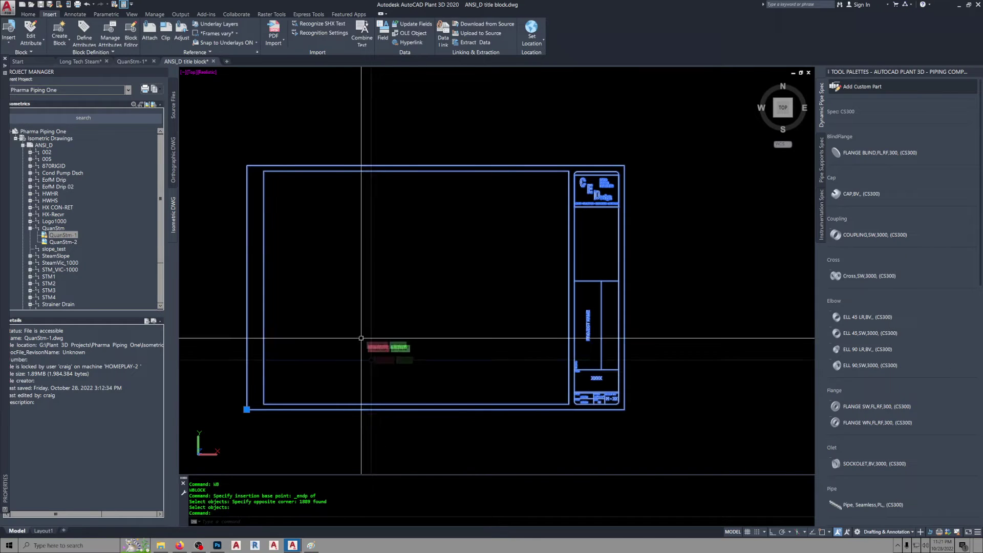
pyautogui.press('Escape')
pyautogui.press('Escape')
pyautogui.press('Escape')
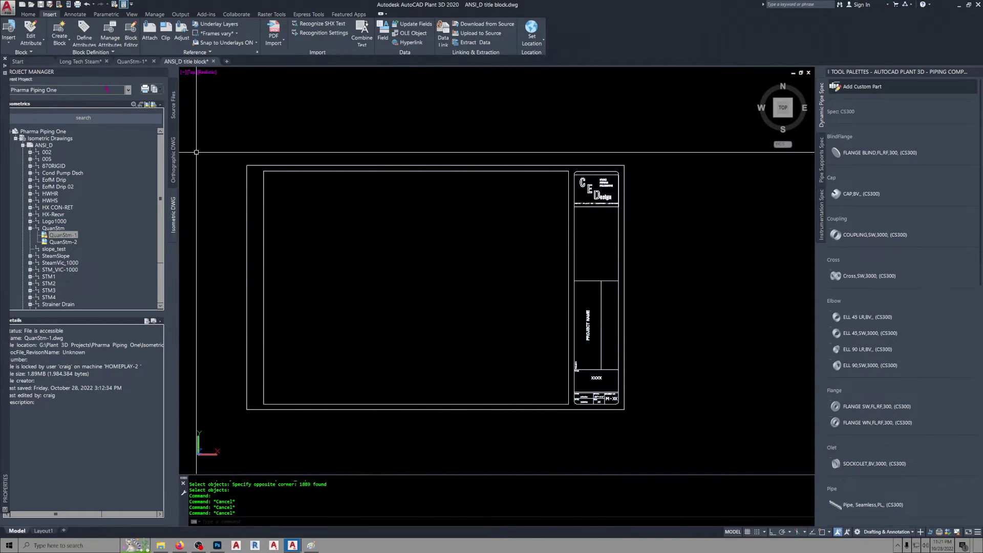
pyautogui.click(62, 229)
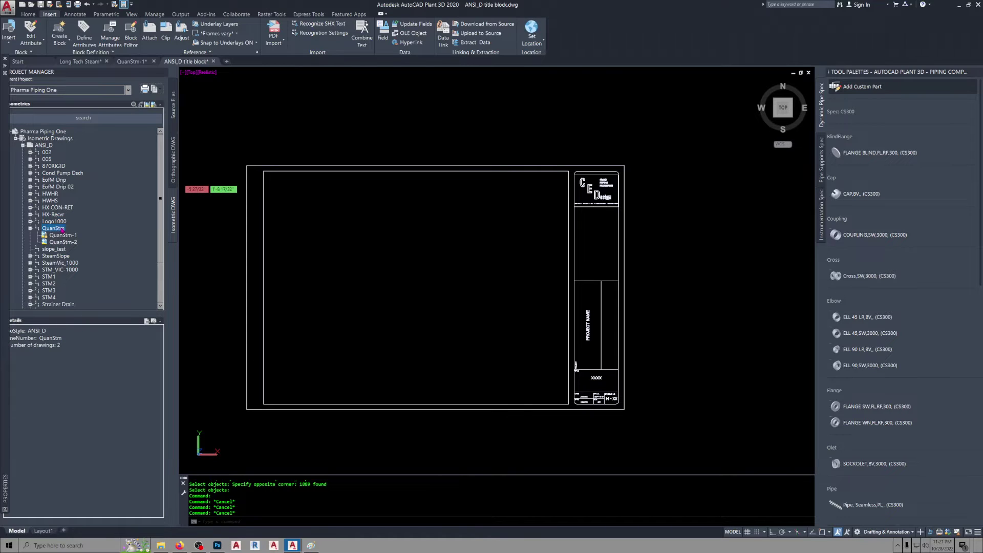
pyautogui.click(173, 114)
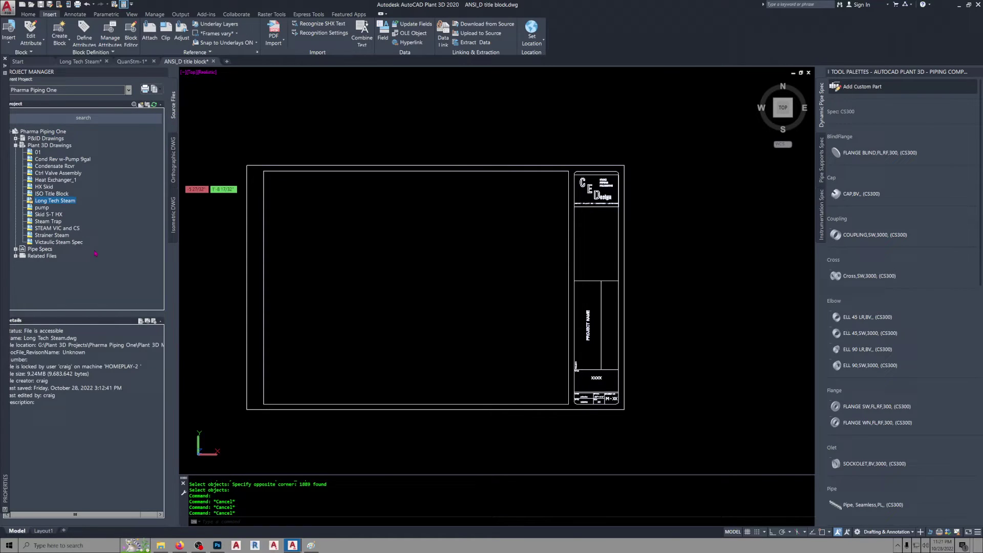
# Open the Long Tech Steam model and switch to the 3D Piping workspace.
pyautogui.doubleClick(61, 203)
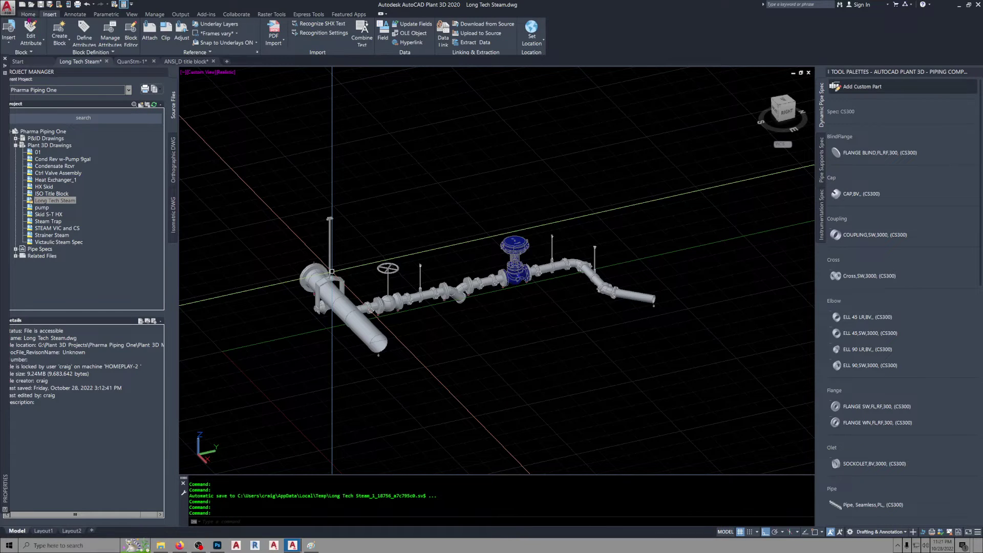
pyautogui.click(28, 14)
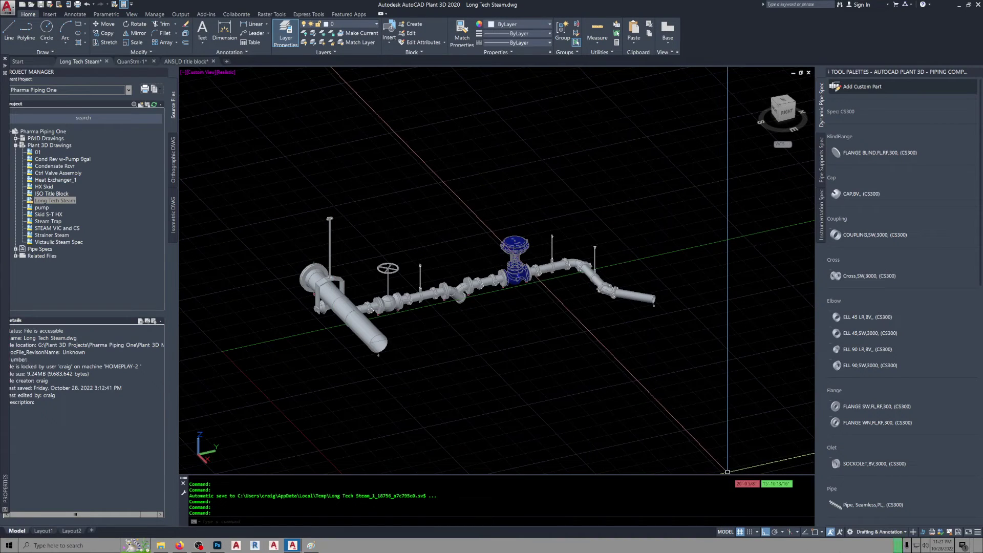
pyautogui.click(904, 532)
pyautogui.click(877, 413)
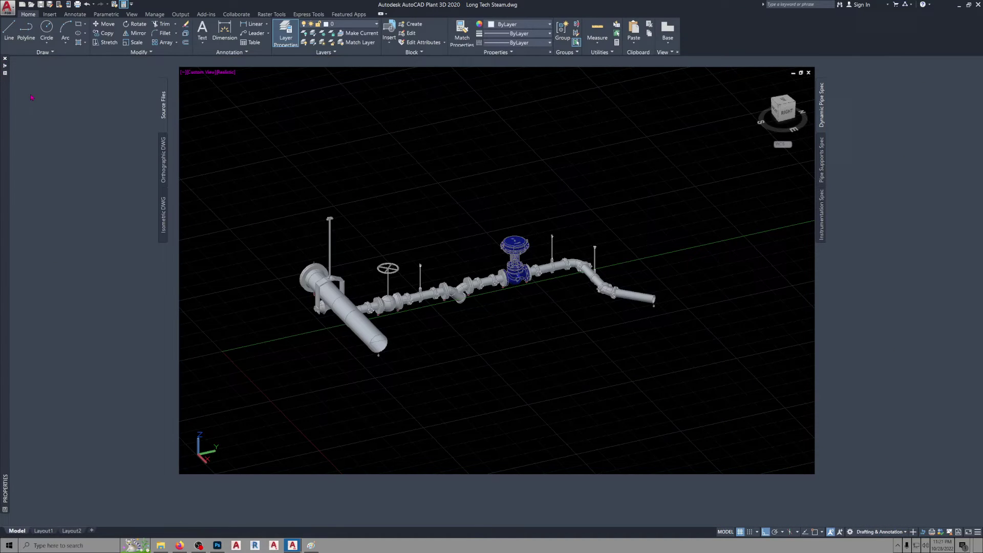
# In Project Setup's Isometric DWG Settings > Title Block and Display, start a new iso style copying ANSI_D.
pyautogui.click(25, 44)
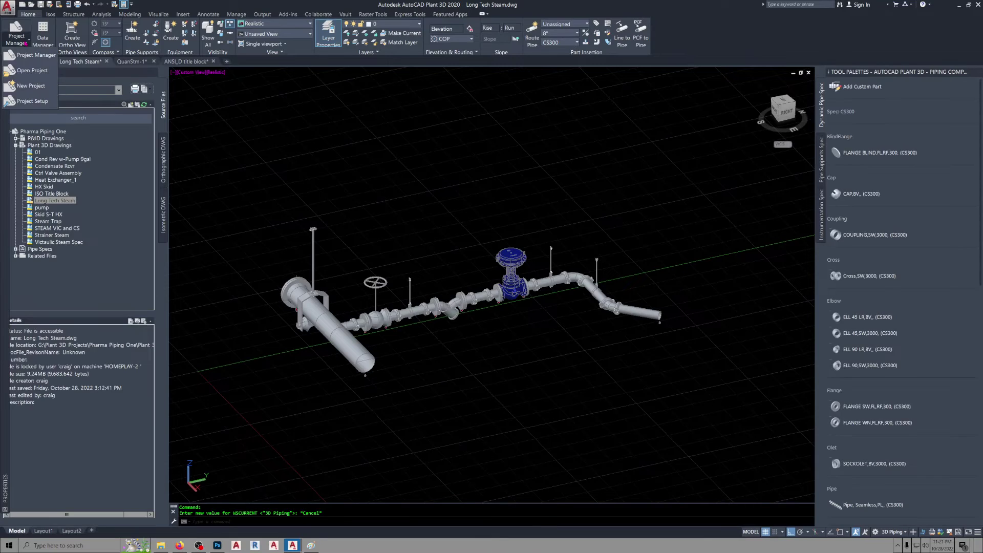
pyautogui.click(32, 101)
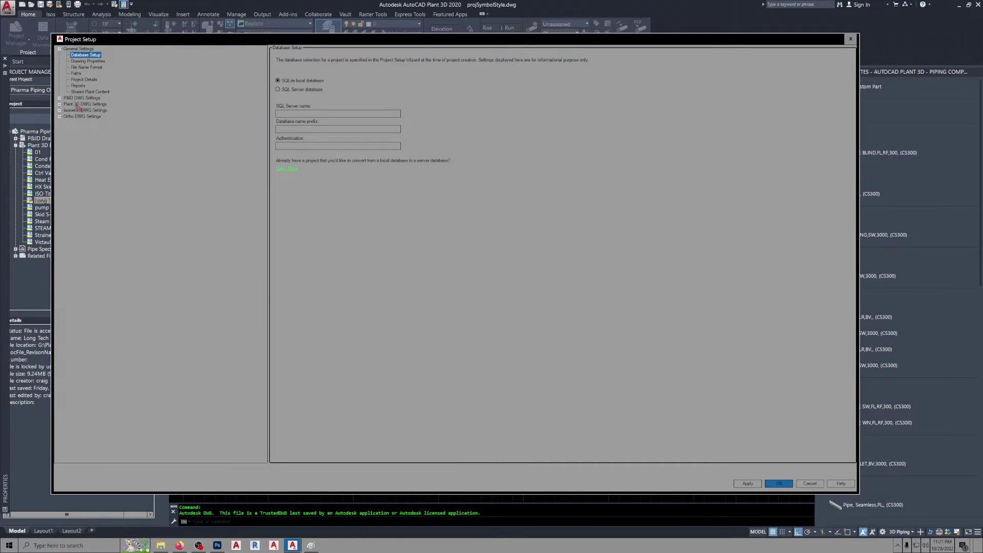
pyautogui.click(59, 111)
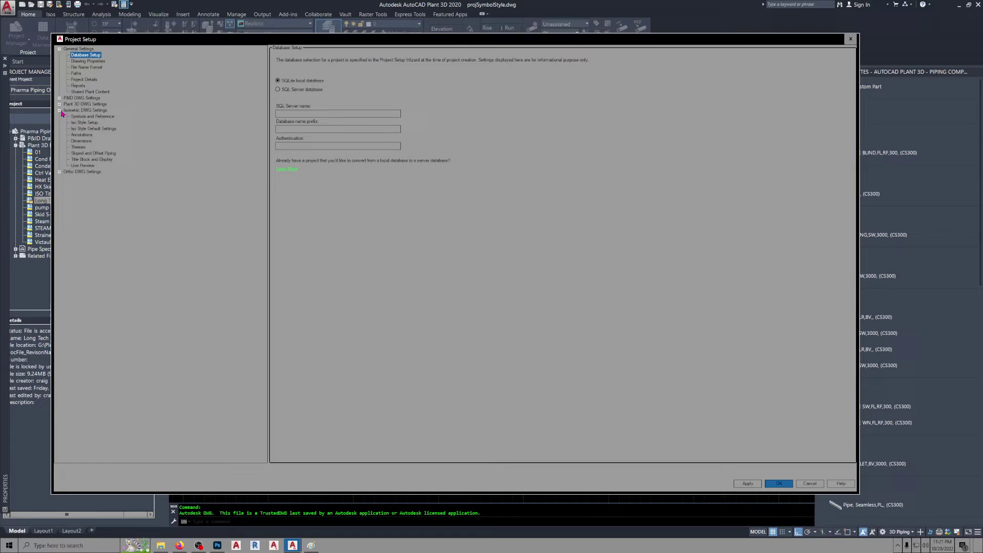
pyautogui.click(77, 159)
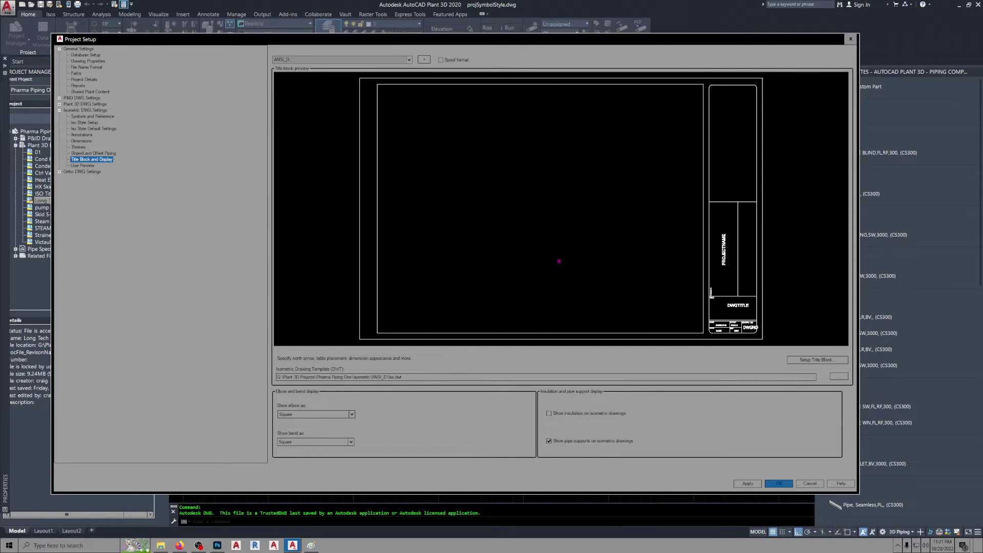
pyautogui.click(424, 61)
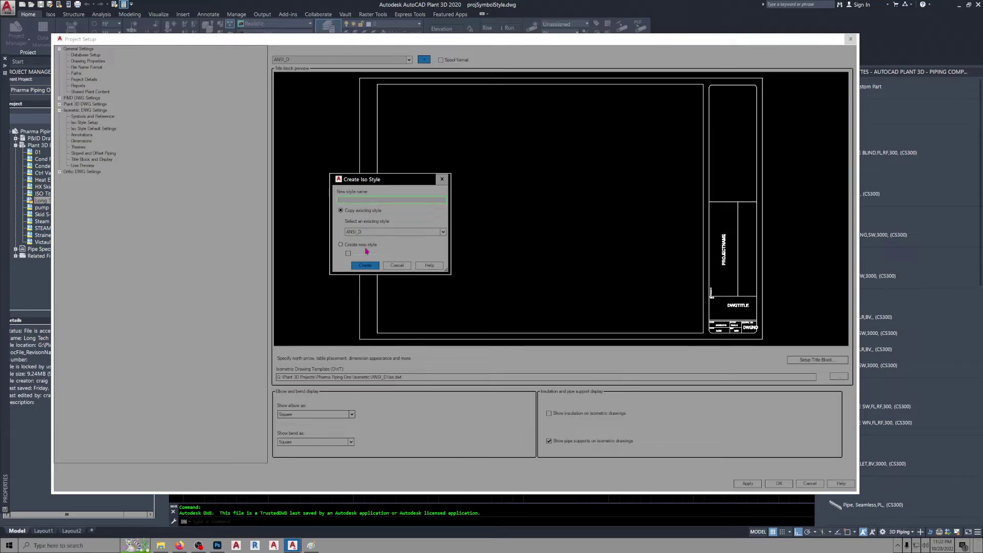
# Cancel the new iso style and open the iso.dwt title block template for editing.
pyautogui.click(397, 266)
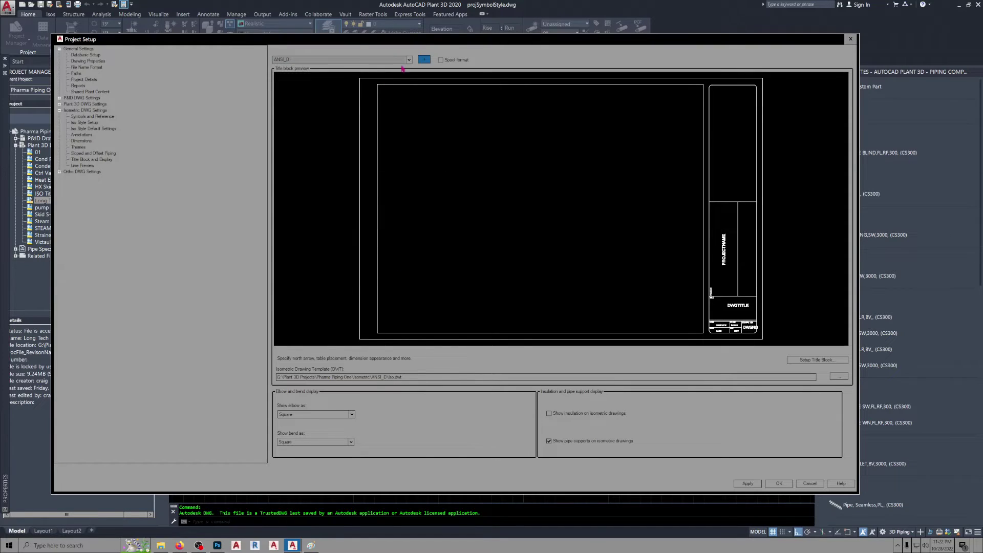
pyautogui.click(817, 360)
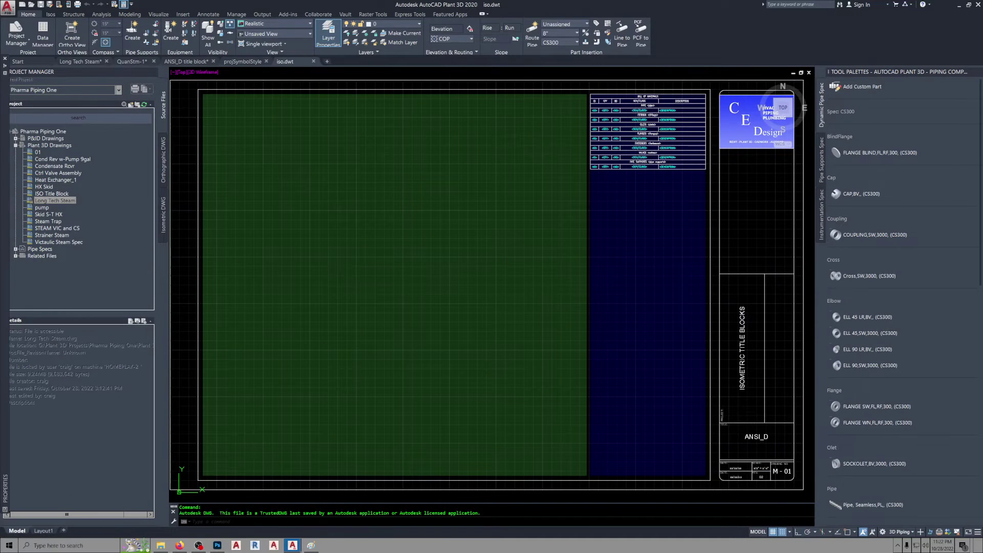
# Erase the template's hatches, title block and border, then start PURGE.
pyautogui.scroll(-2, 622, 342)
pyautogui.moveTo(621, 342); pyautogui.dragTo(532, 330, button='middle')
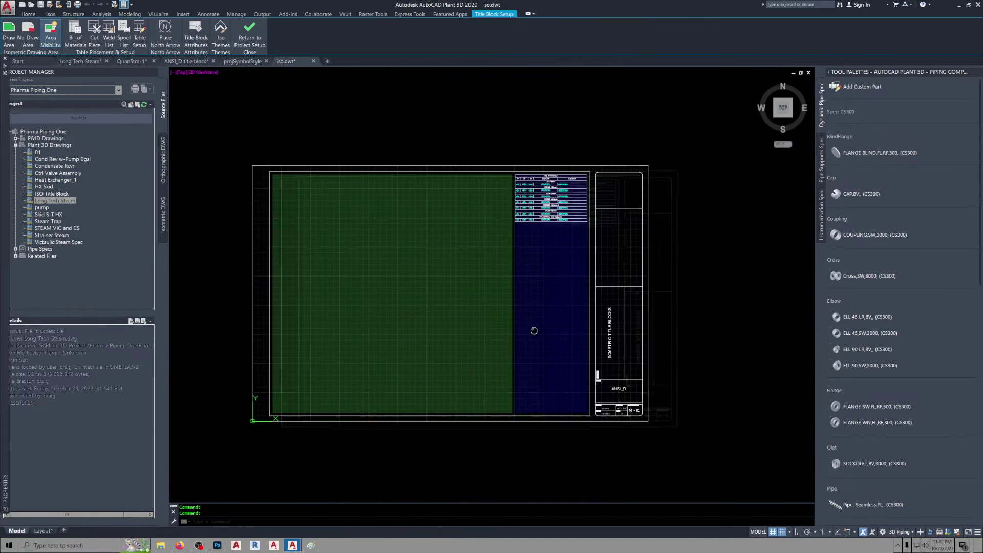
pyautogui.click(224, 144)
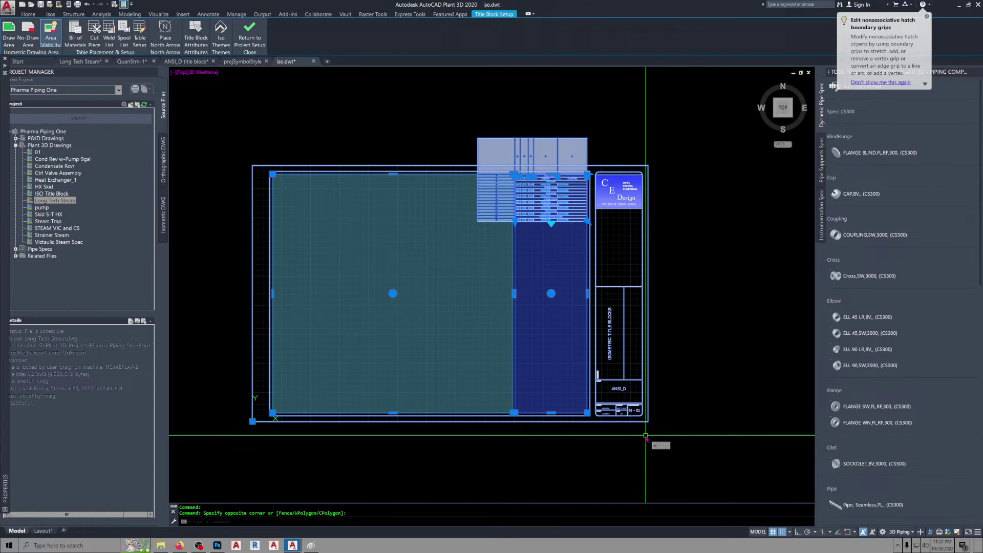
pyautogui.click(646, 434)
pyautogui.press('Delete')
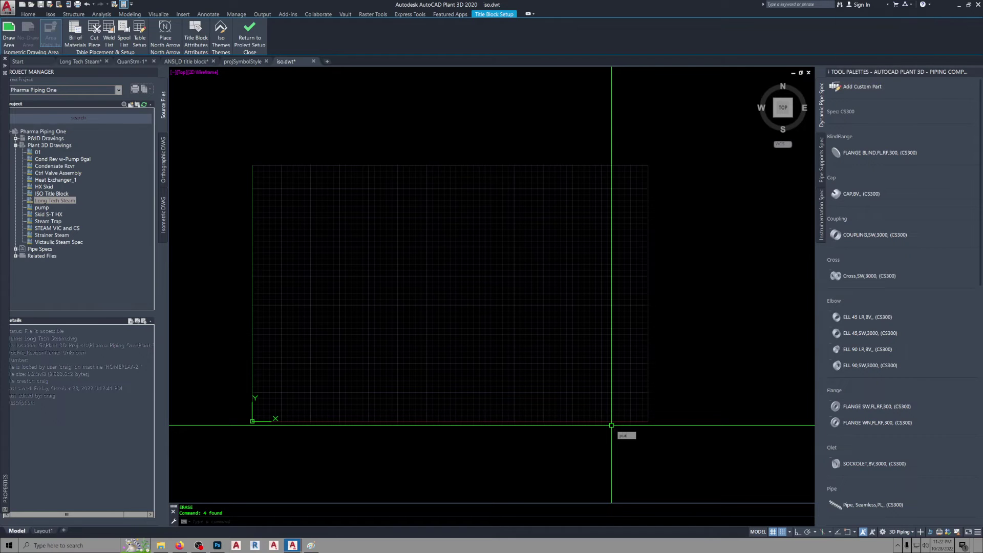
pyautogui.press('Return')
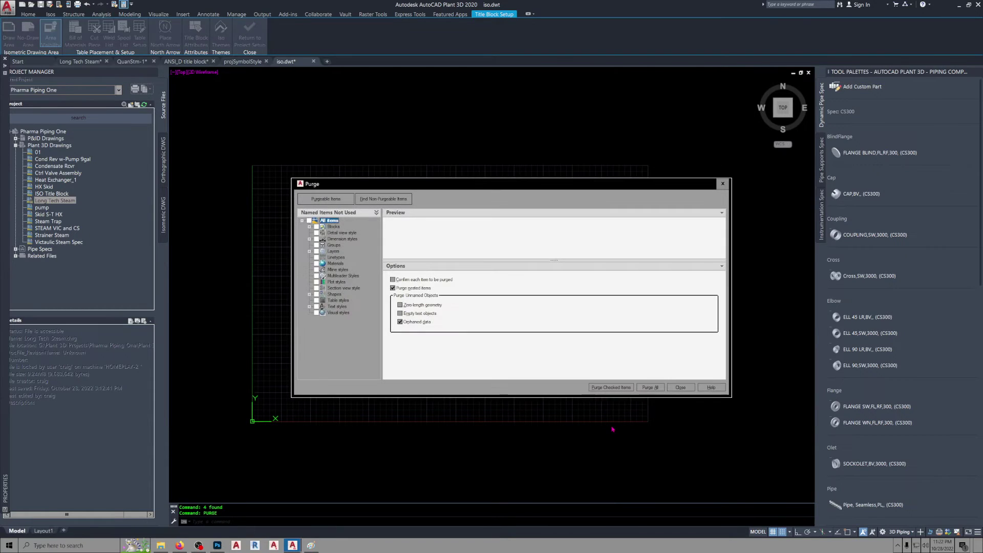
# Purge the unused Title Block block definition from iso.dwt.
pyautogui.click(309, 227)
pyautogui.click(324, 239)
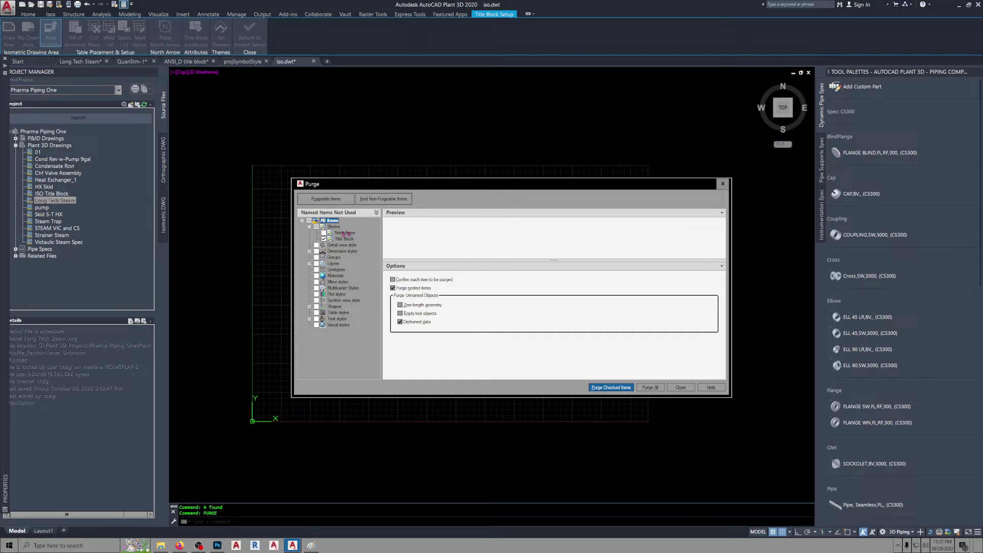
pyautogui.click(611, 388)
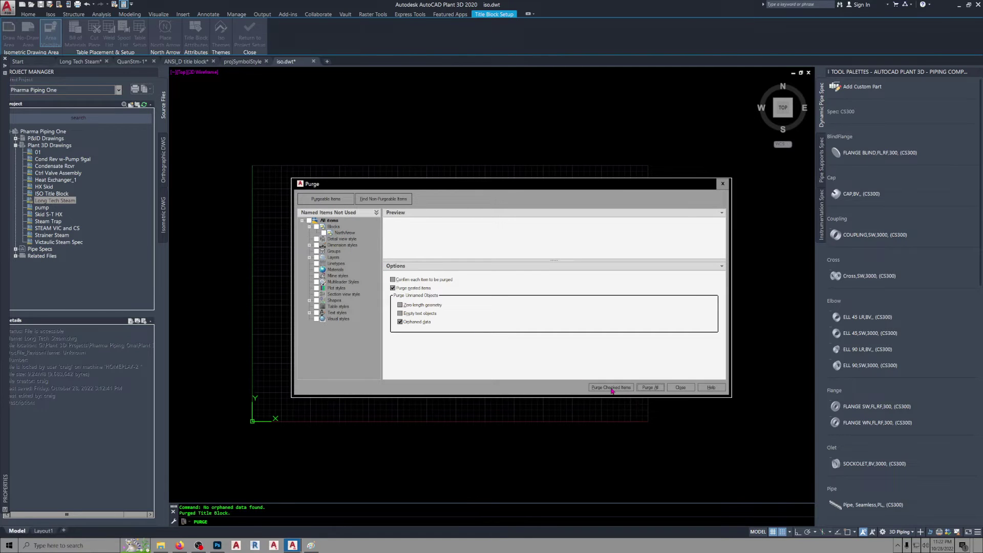
pyautogui.click(681, 387)
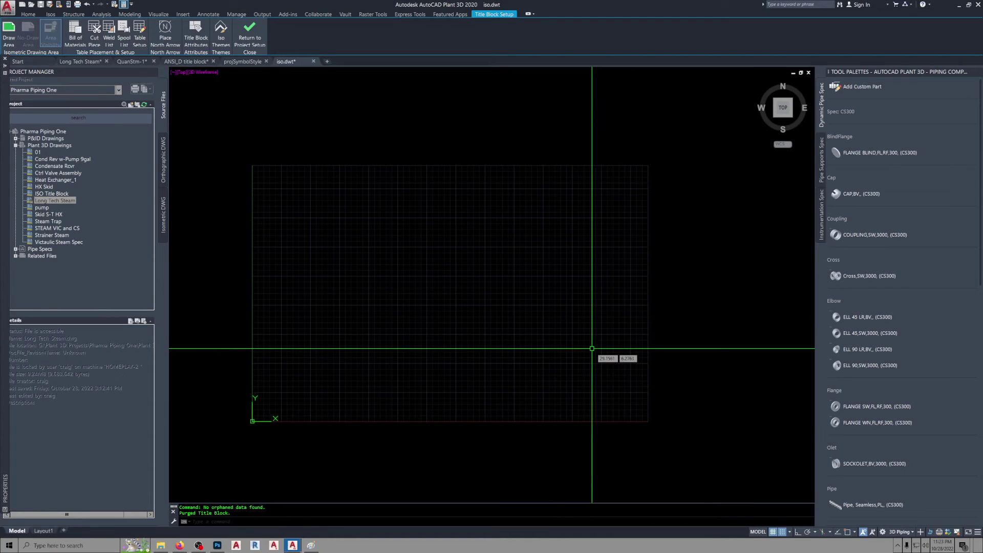
# Insert the Title Block drawing as a block at insertion point 0,0,0.
pyautogui.write('r')
pyautogui.press('Return')
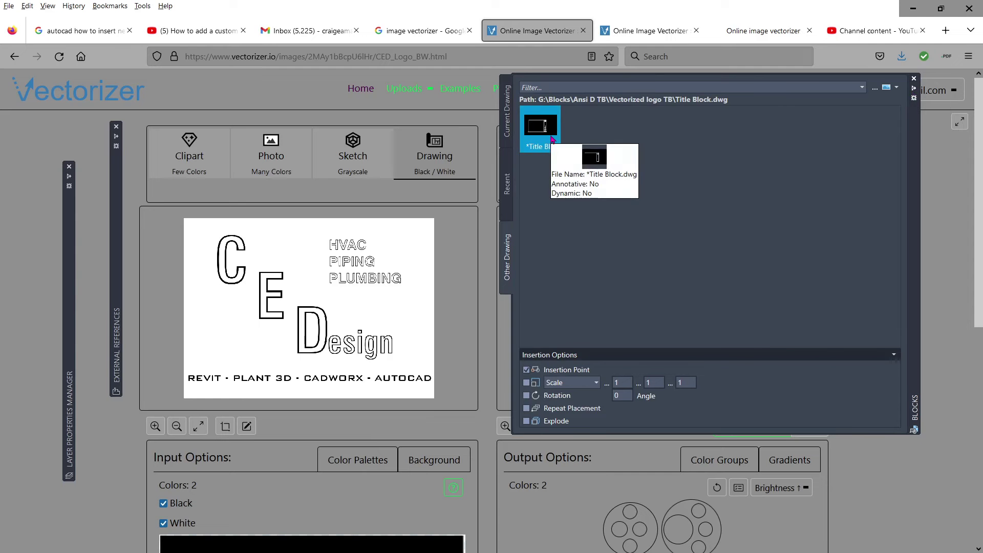
pyautogui.rightClick(553, 140)
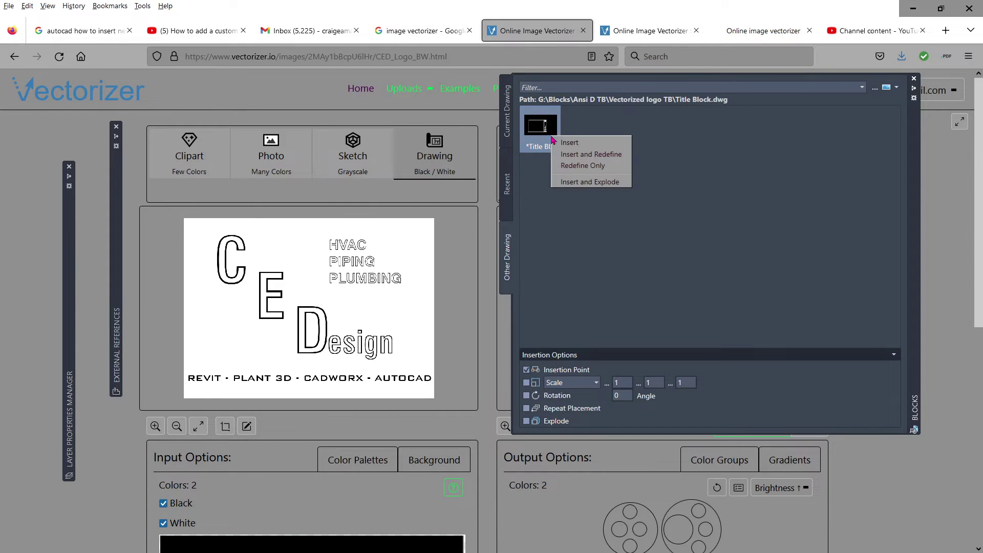
pyautogui.click(568, 145)
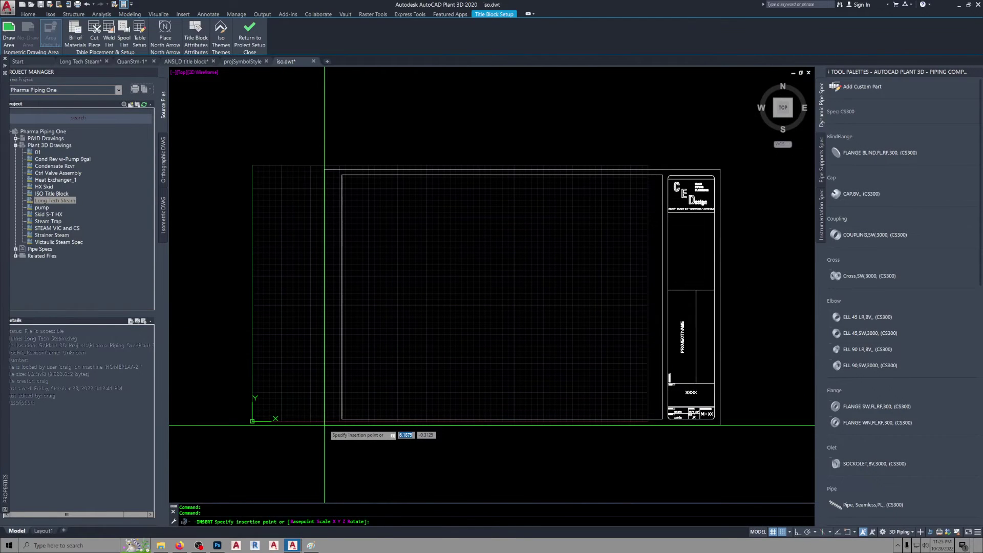
pyautogui.write('0,0,0')
pyautogui.press('Return')
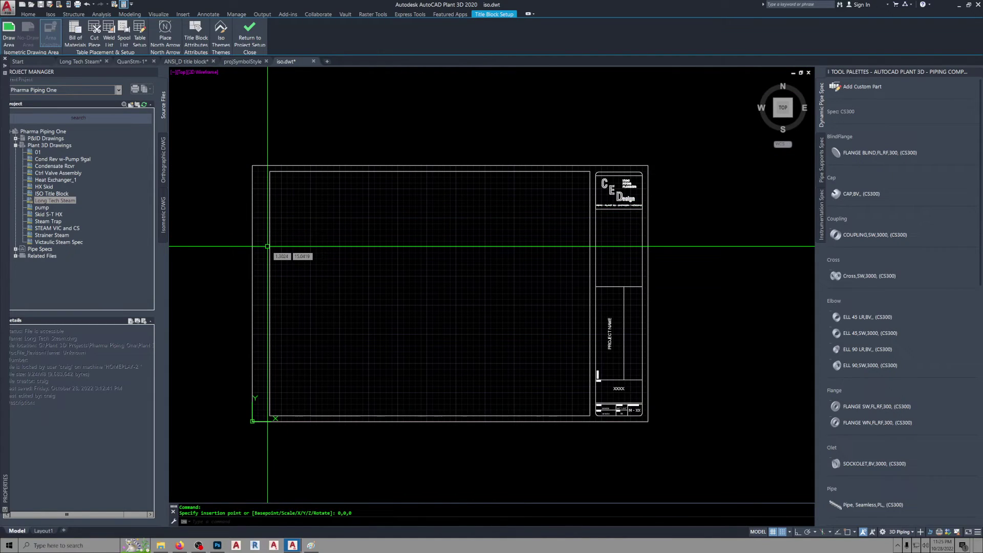
# Reset LIMITS with Endpoint snaps at the CE Design title block's lower-left and upper-right corners.
pyautogui.write('mits')
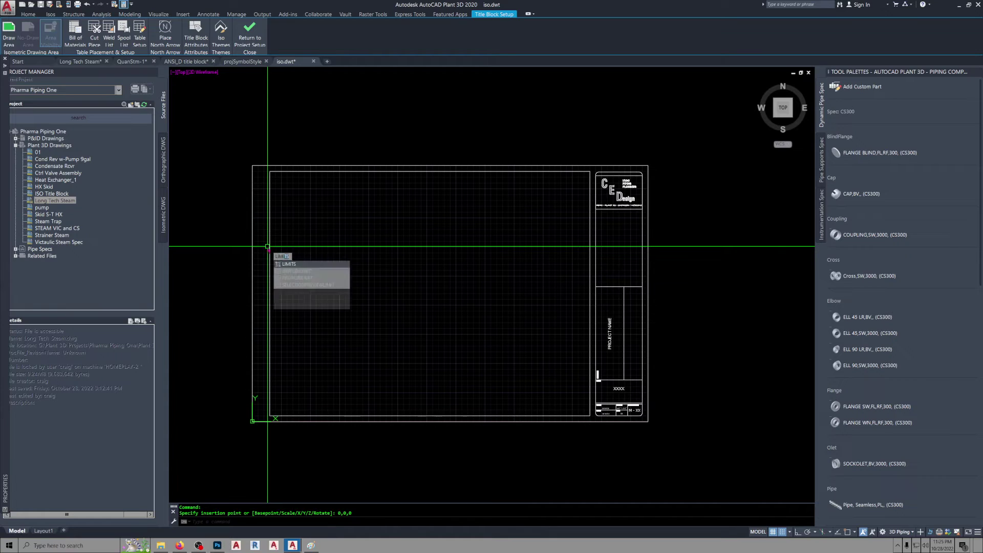
pyautogui.press('Return')
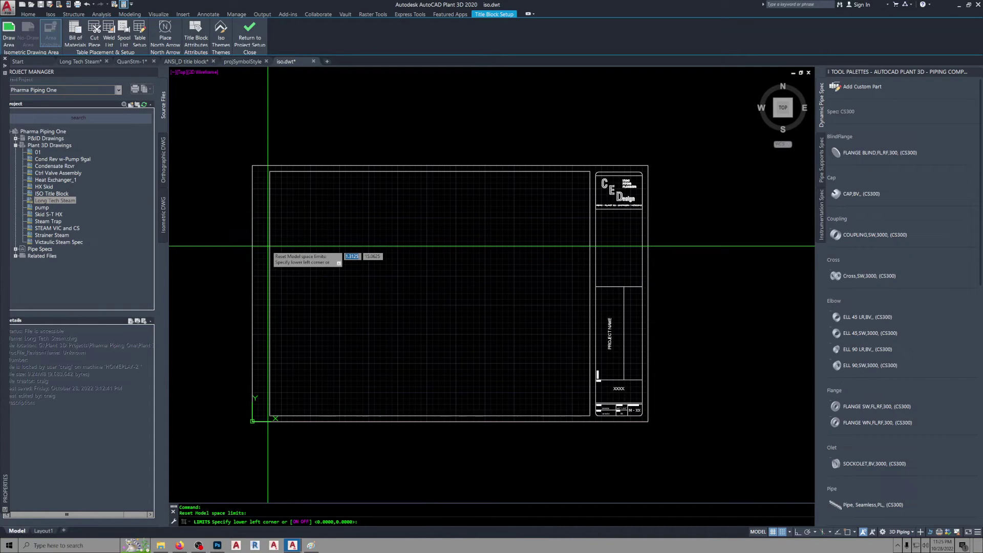
pyautogui.keyDown('shift'); pyautogui.rightClick(260, 363); pyautogui.keyUp('shift')
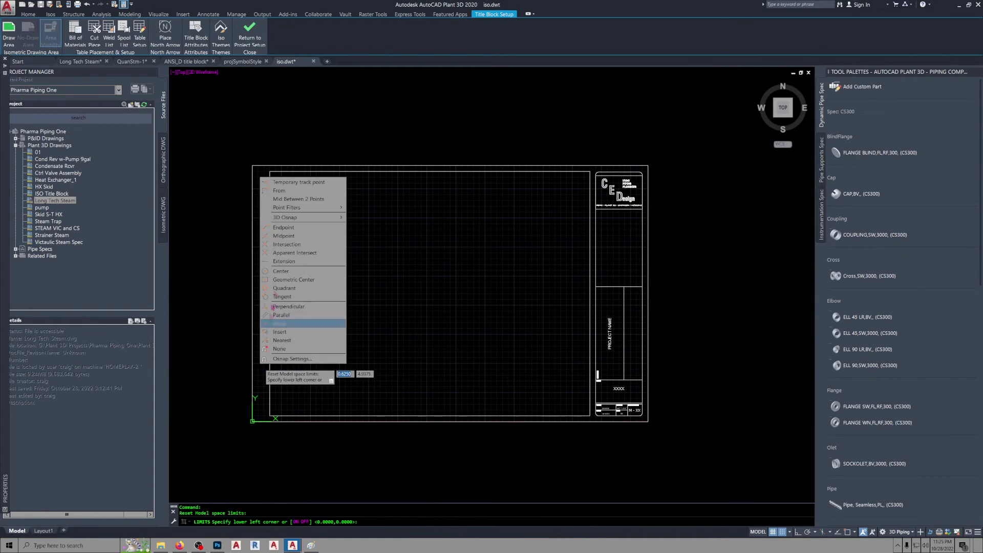
pyautogui.click(283, 227)
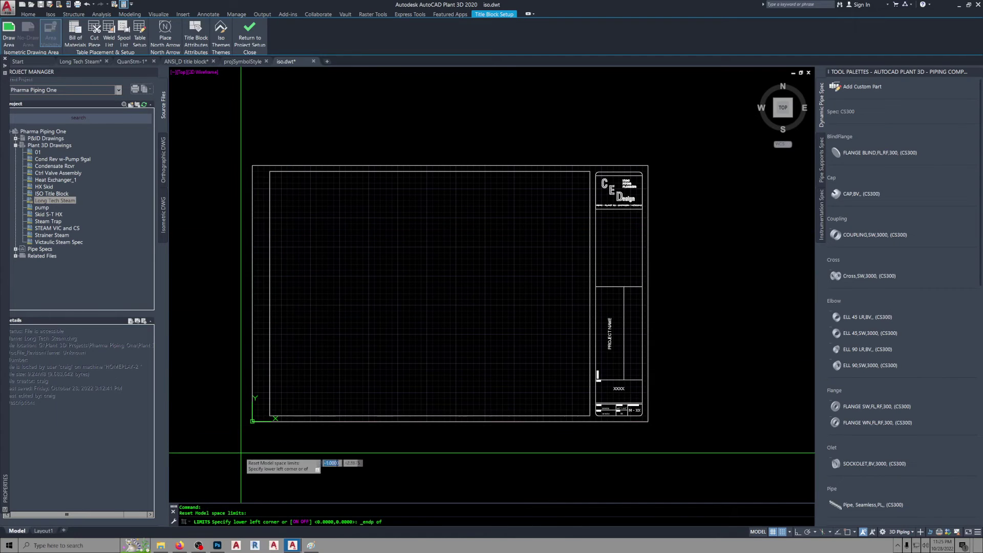
pyautogui.click(252, 420)
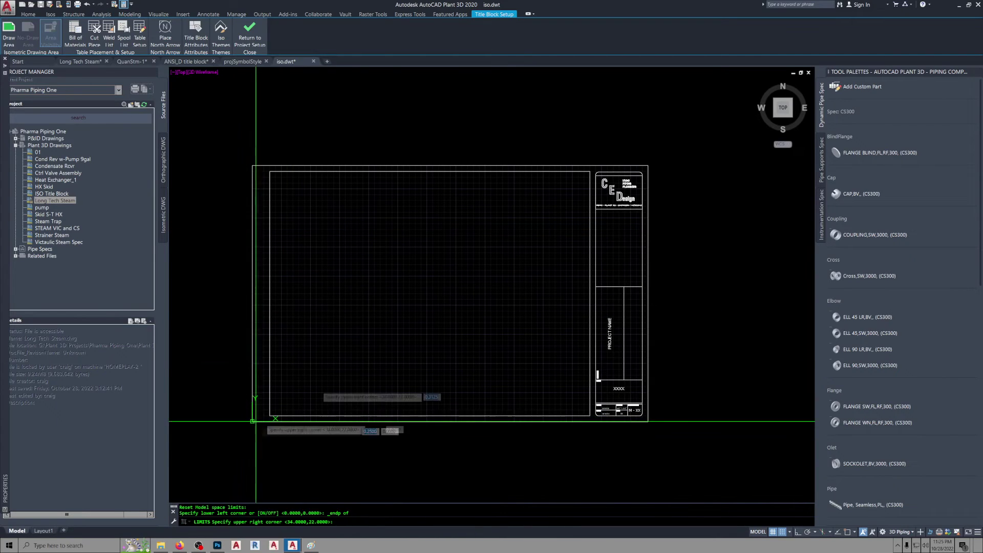
pyautogui.keyDown('shift'); pyautogui.rightClick(657, 156); pyautogui.keyUp('shift')
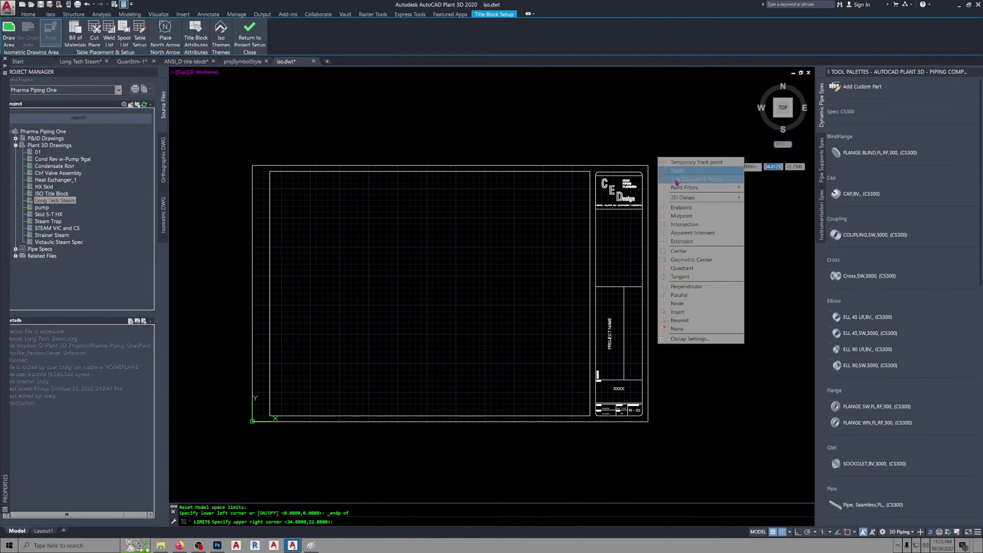
pyautogui.click(679, 205)
pyautogui.click(648, 166)
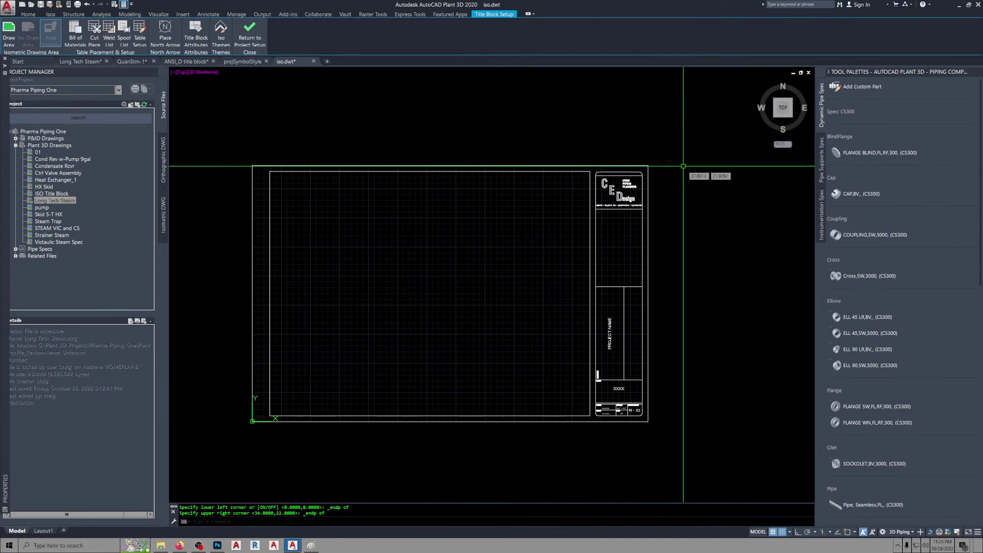
pyautogui.click(9, 31)
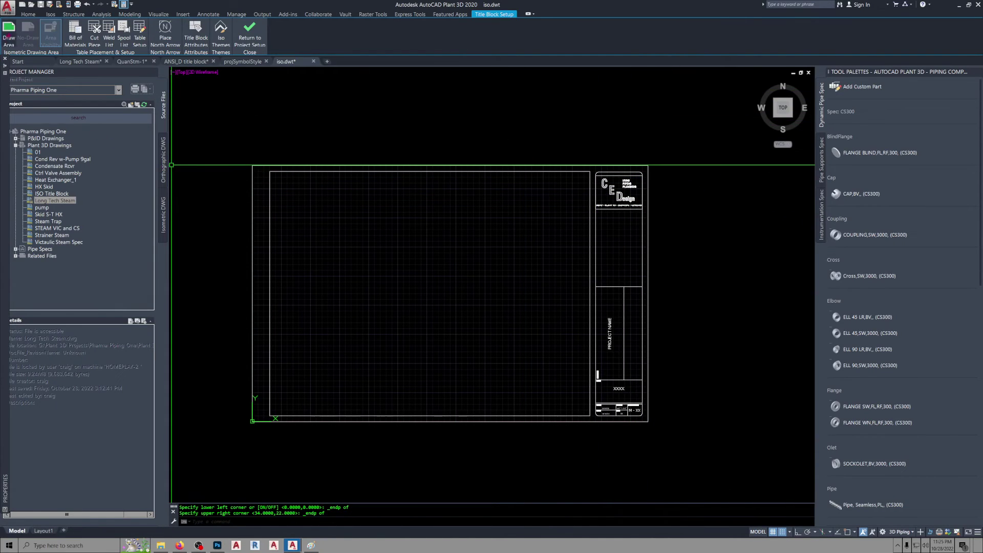
# Define the isometric drawing area from near the frame's top-left corner down to near its bottom.
pyautogui.click(274, 174)
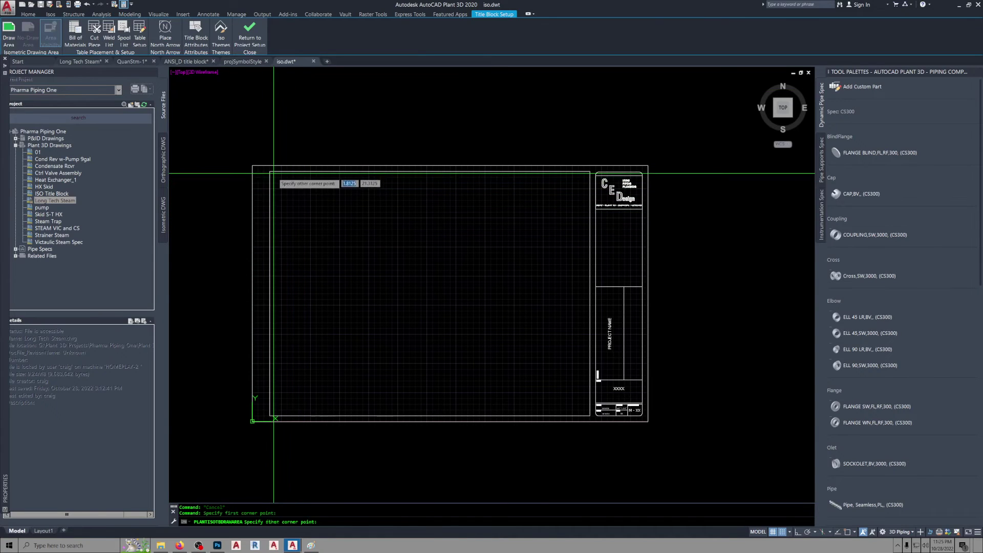
pyautogui.click(505, 413)
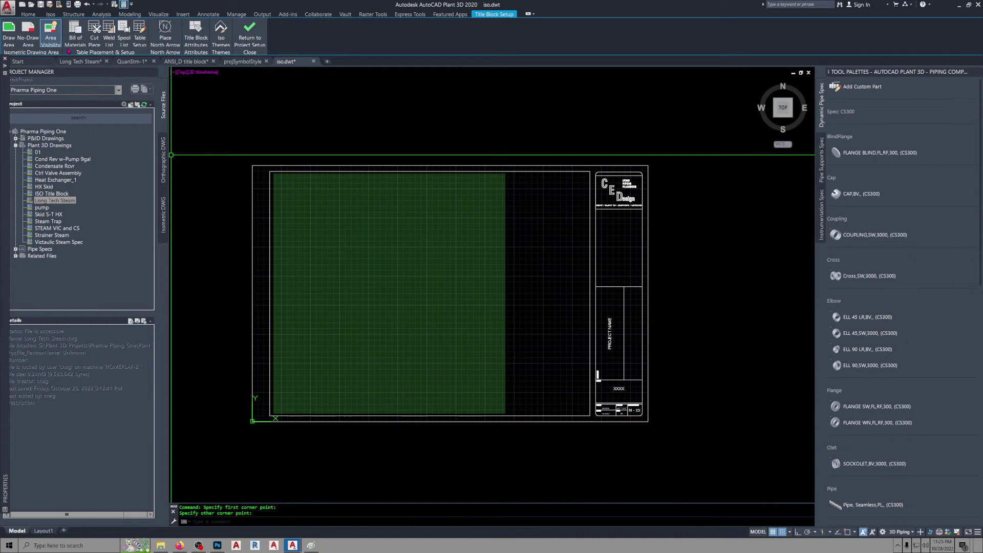
pyautogui.click(75, 32)
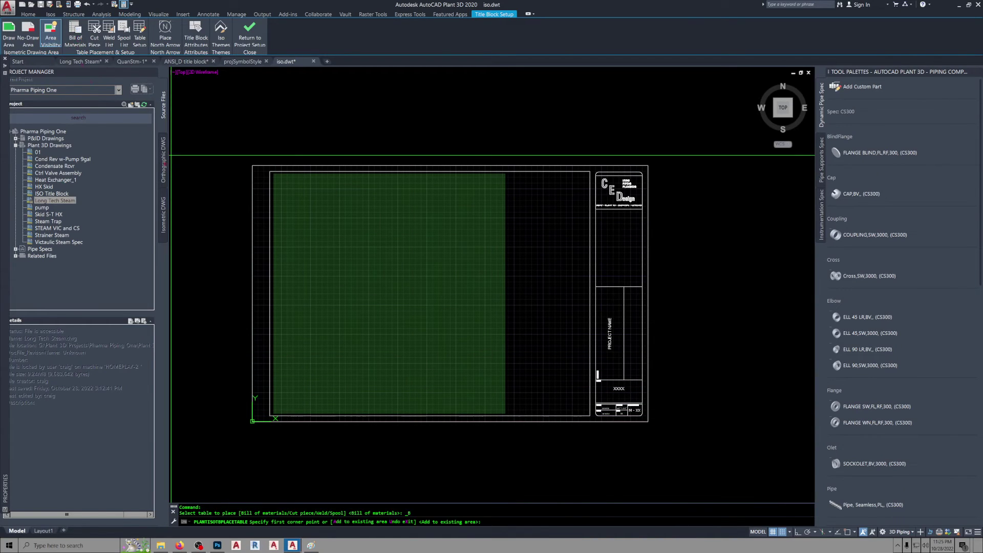
# Place the Bill of Materials table area beside the drawing area, then zoom to extents.
pyautogui.click(508, 176)
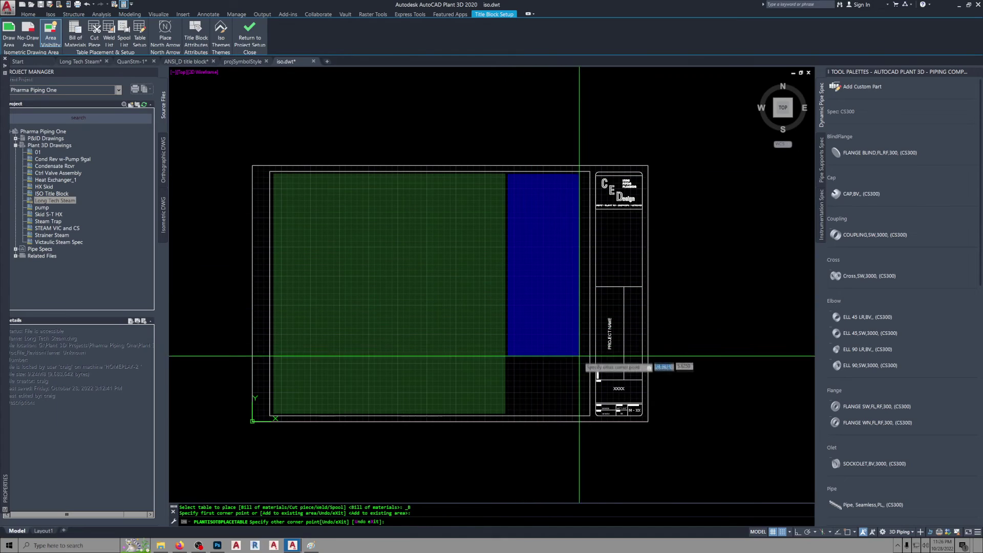
pyautogui.click(587, 412)
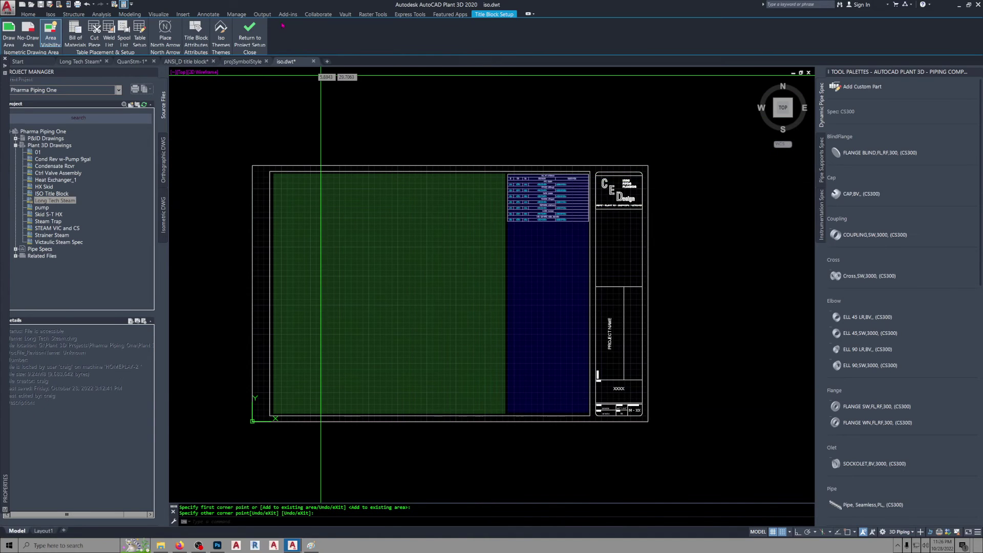
pyautogui.middleClick(417, 178)
pyautogui.middleClick(418, 178)
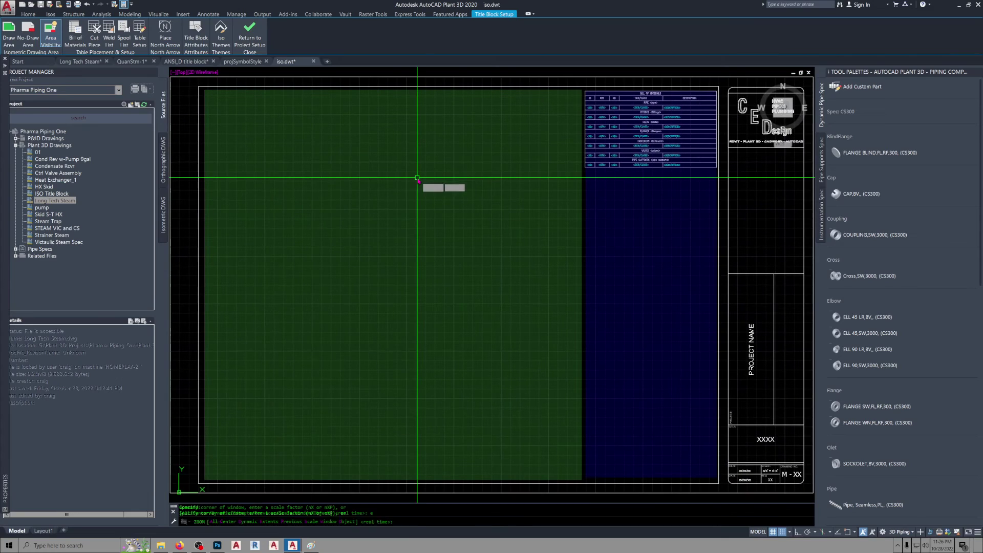
# Save the title block setup changes to iso.dwt, then apply and close Project Setup.
pyautogui.click(249, 32)
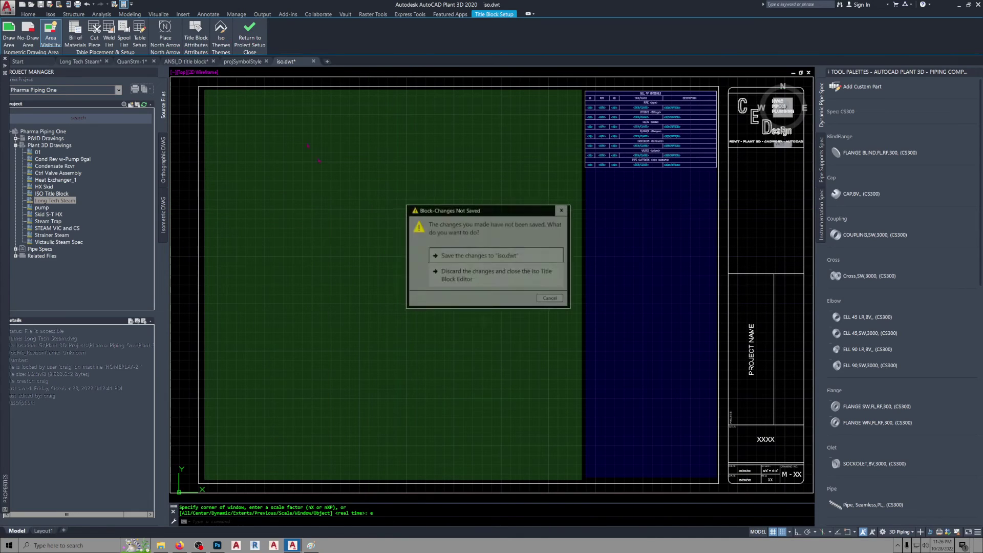
pyautogui.click(467, 261)
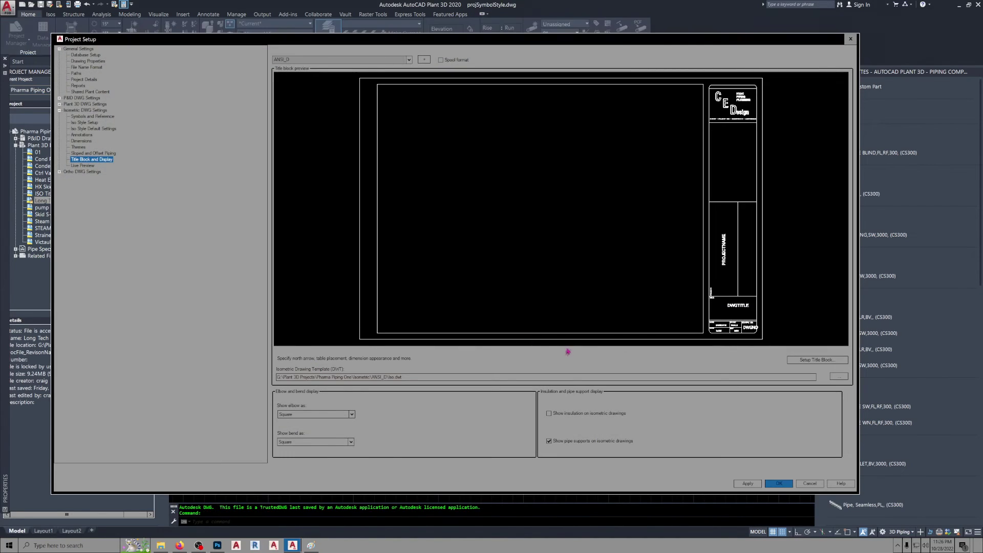
pyautogui.click(748, 484)
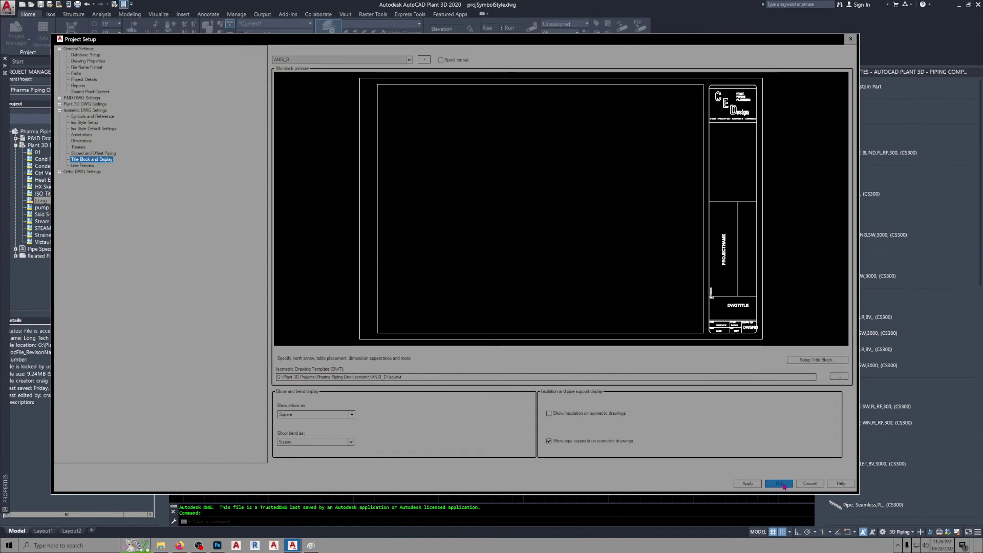
pyautogui.click(783, 484)
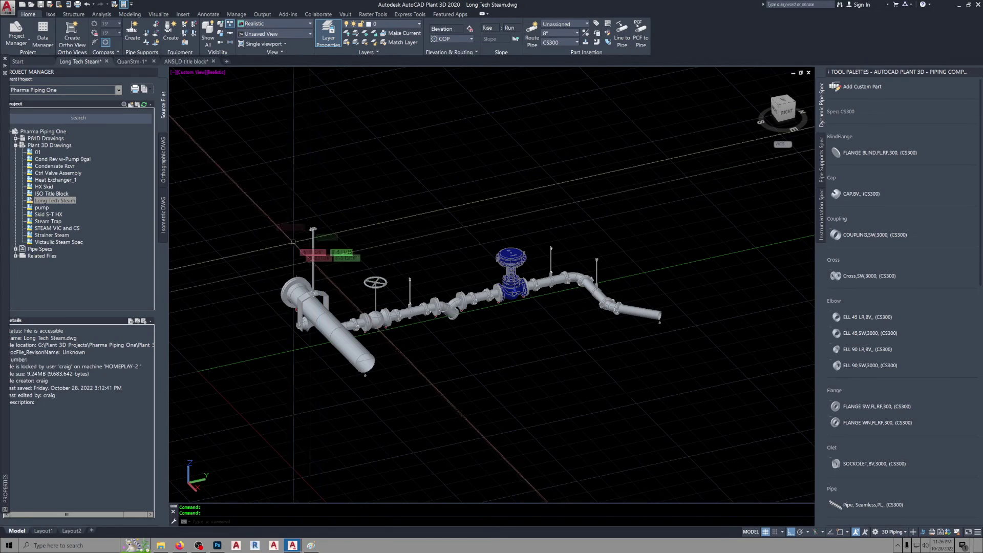
# Generate an ANSI_D production isometric for line number QuanStm from the Isos tab.
pyautogui.click(50, 14)
pyautogui.click(31, 35)
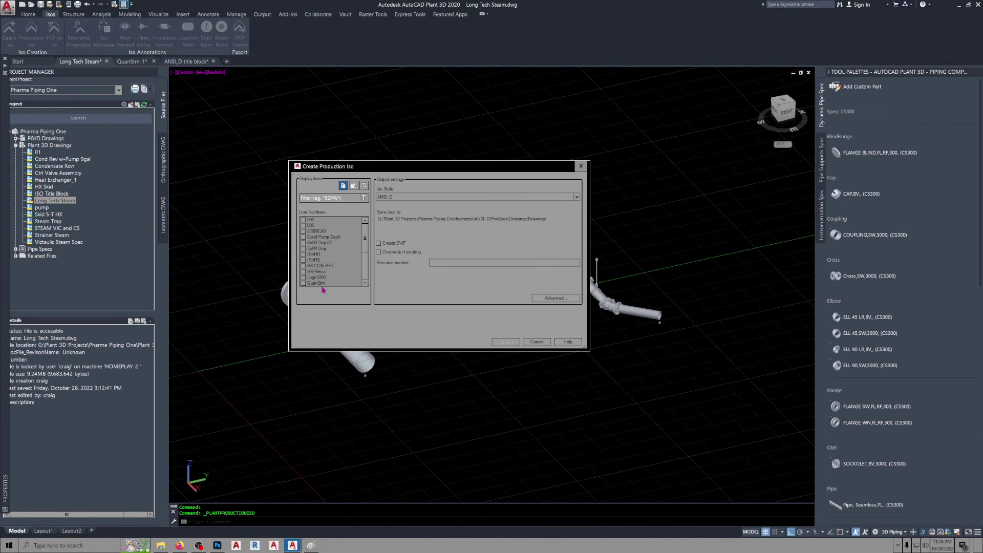
pyautogui.scroll(-2, 313, 285)
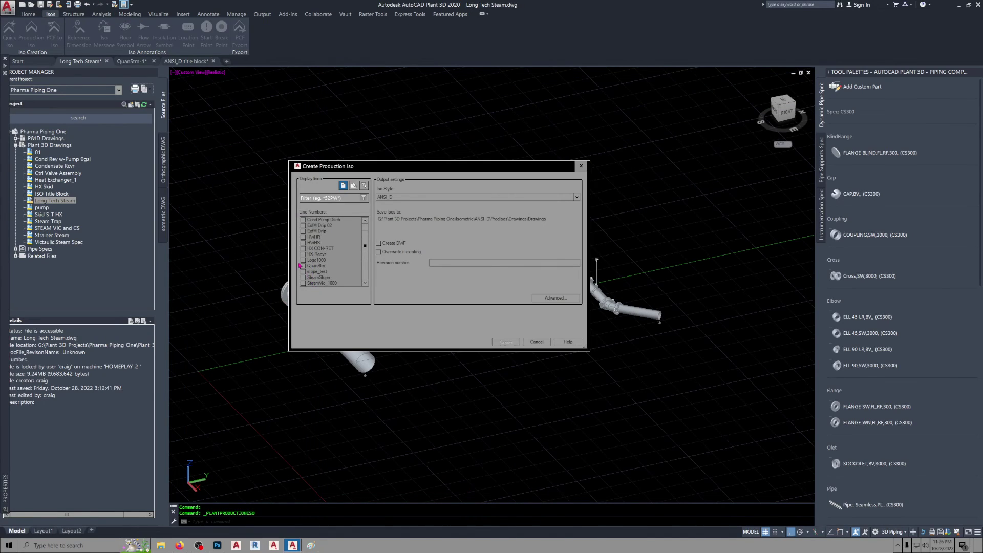
pyautogui.click(303, 266)
pyautogui.click(506, 341)
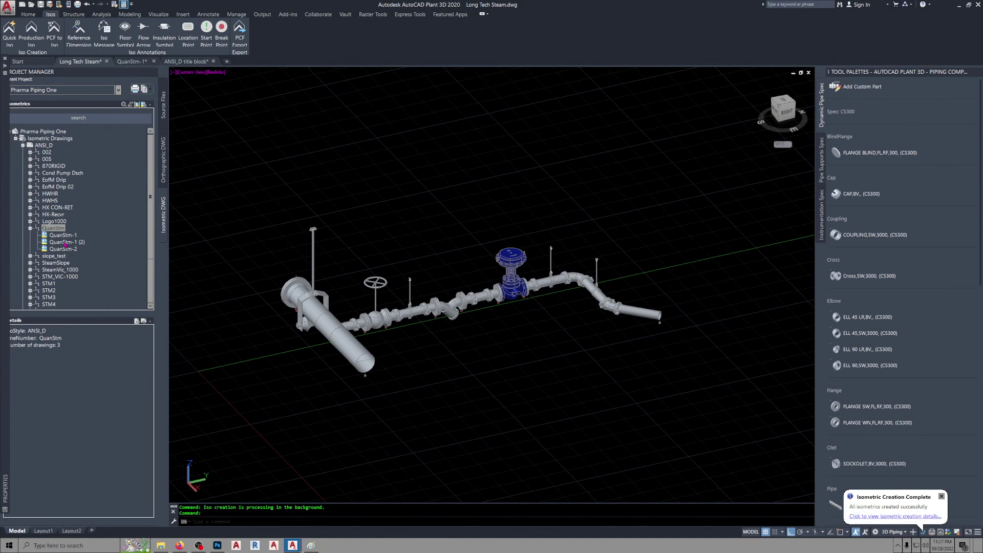
# Open the QuanStm-1 (2) isometric and zoom into its CE Design title block and bill of materials.
pyautogui.doubleClick(65, 243)
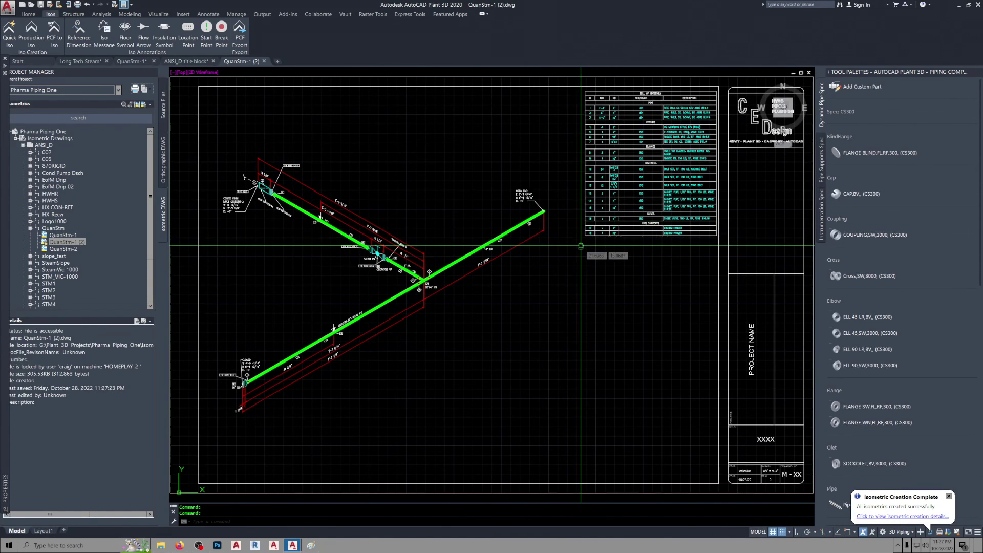
pyautogui.scroll(5, 580, 245)
pyautogui.scroll(2, 505, 226)
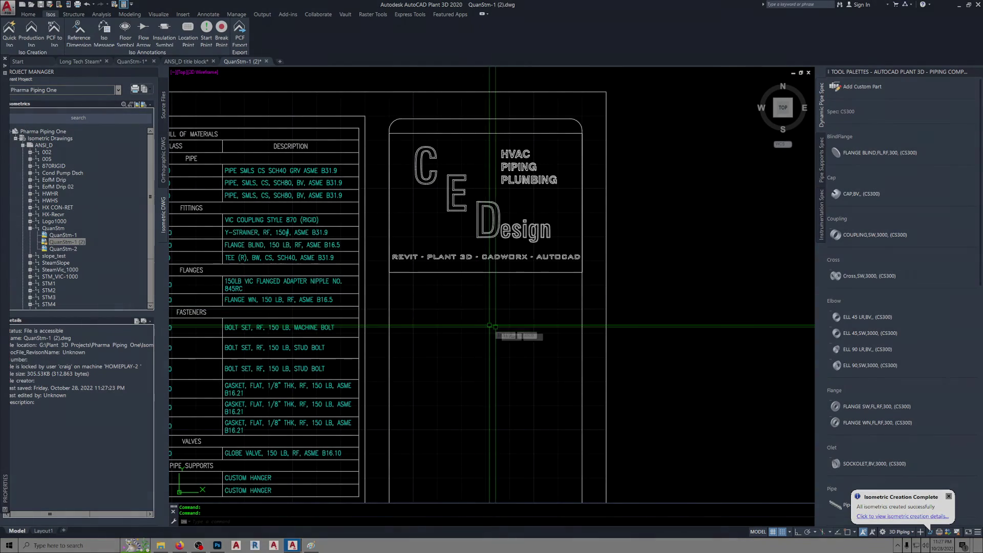